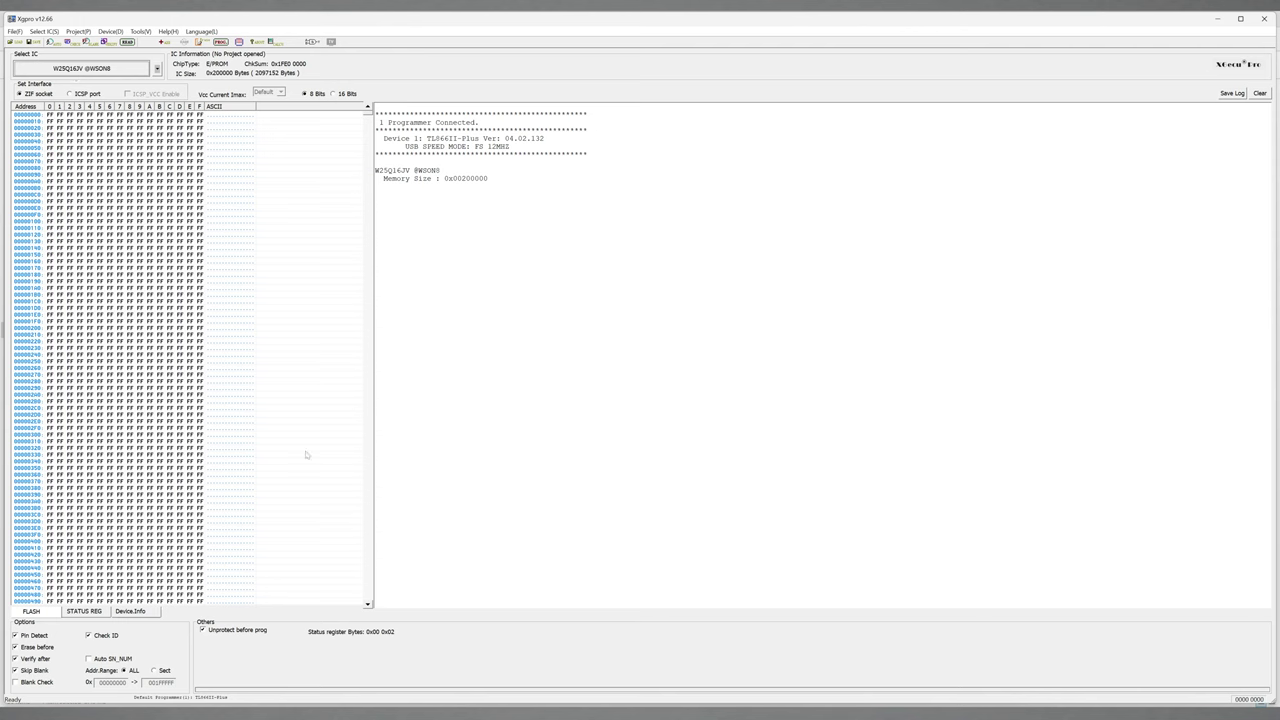
- With Check ID disabled, read the W25Q16JV into the buffer, giving checksum 0x1781 8F65
left_click(90, 638)
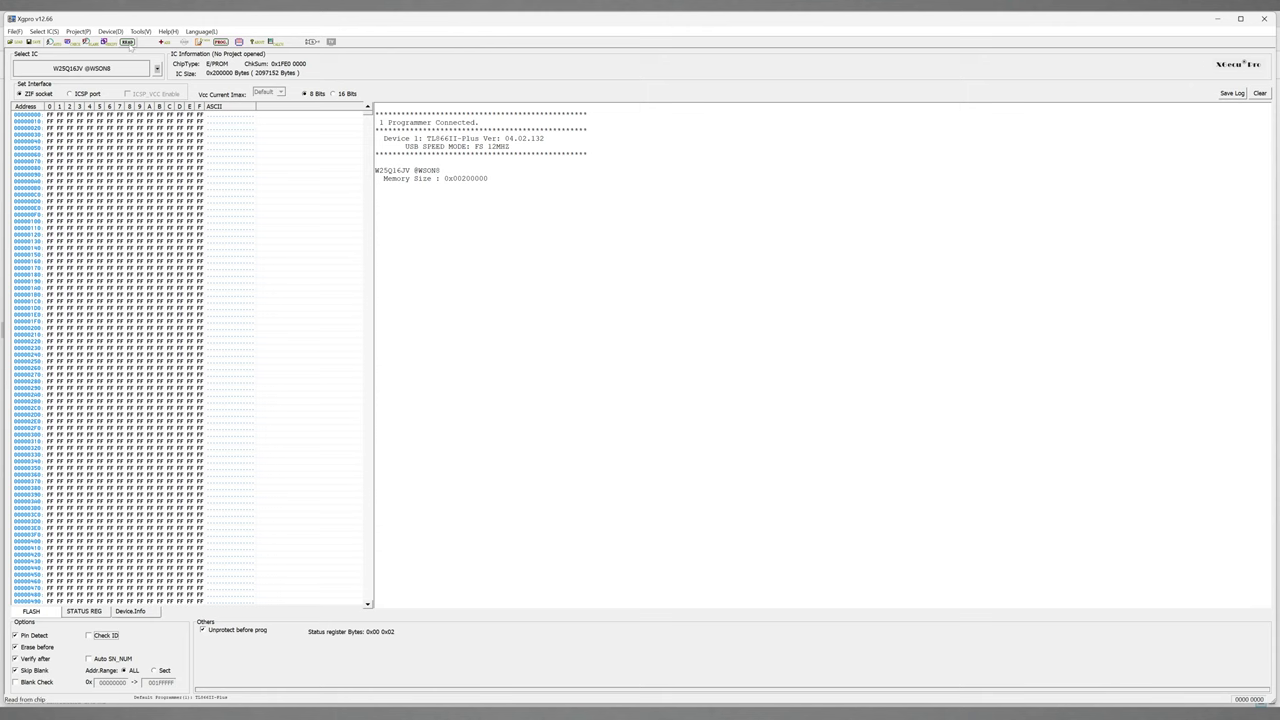
left_click(127, 42)
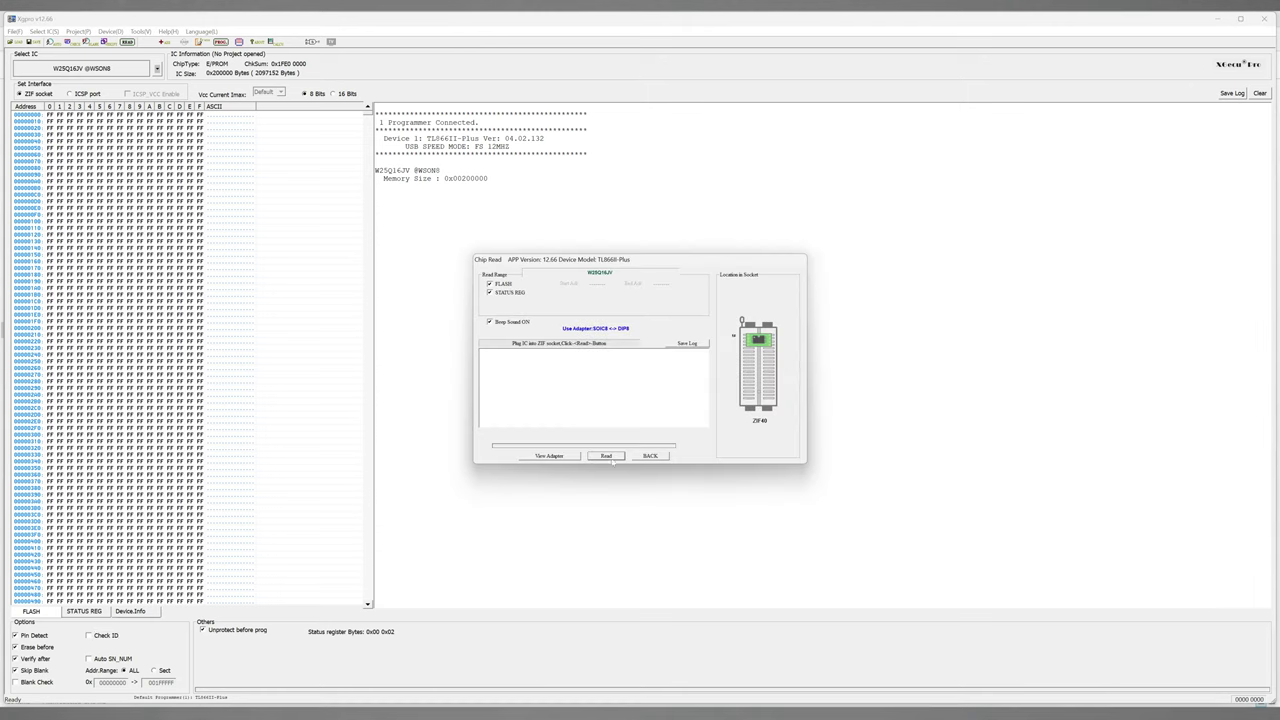
left_click(607, 456)
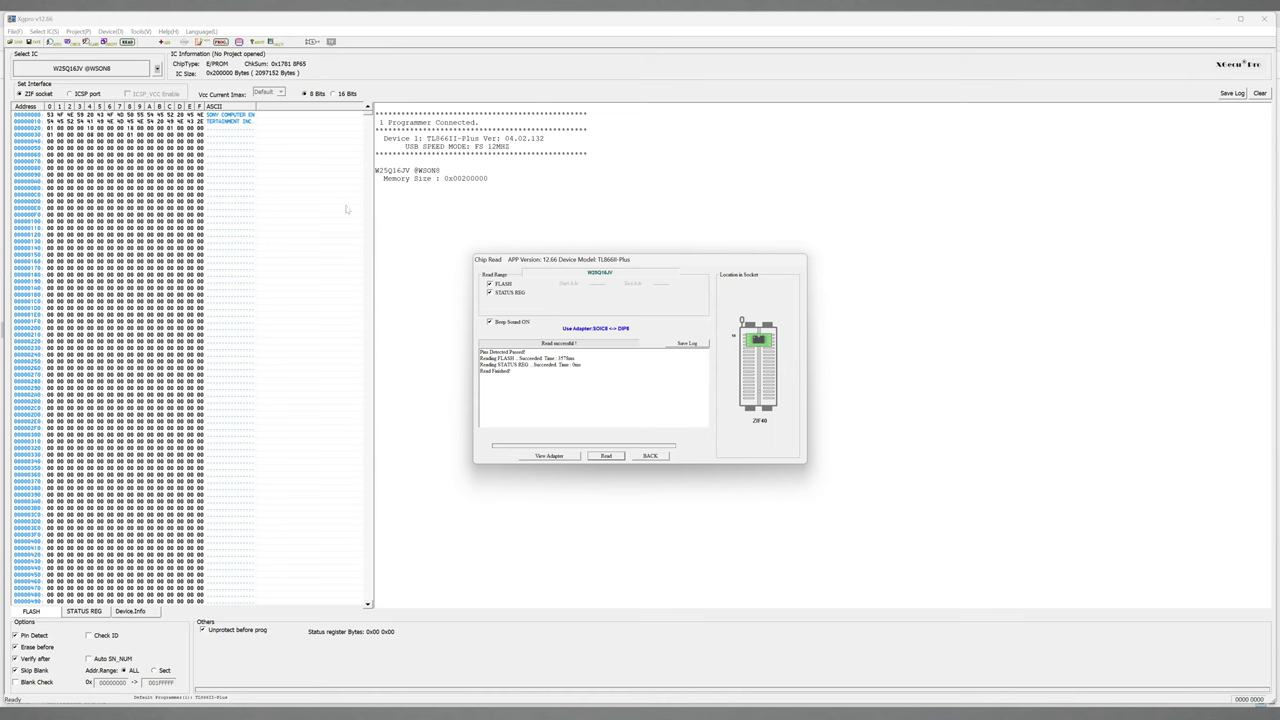
left_click(648, 456)
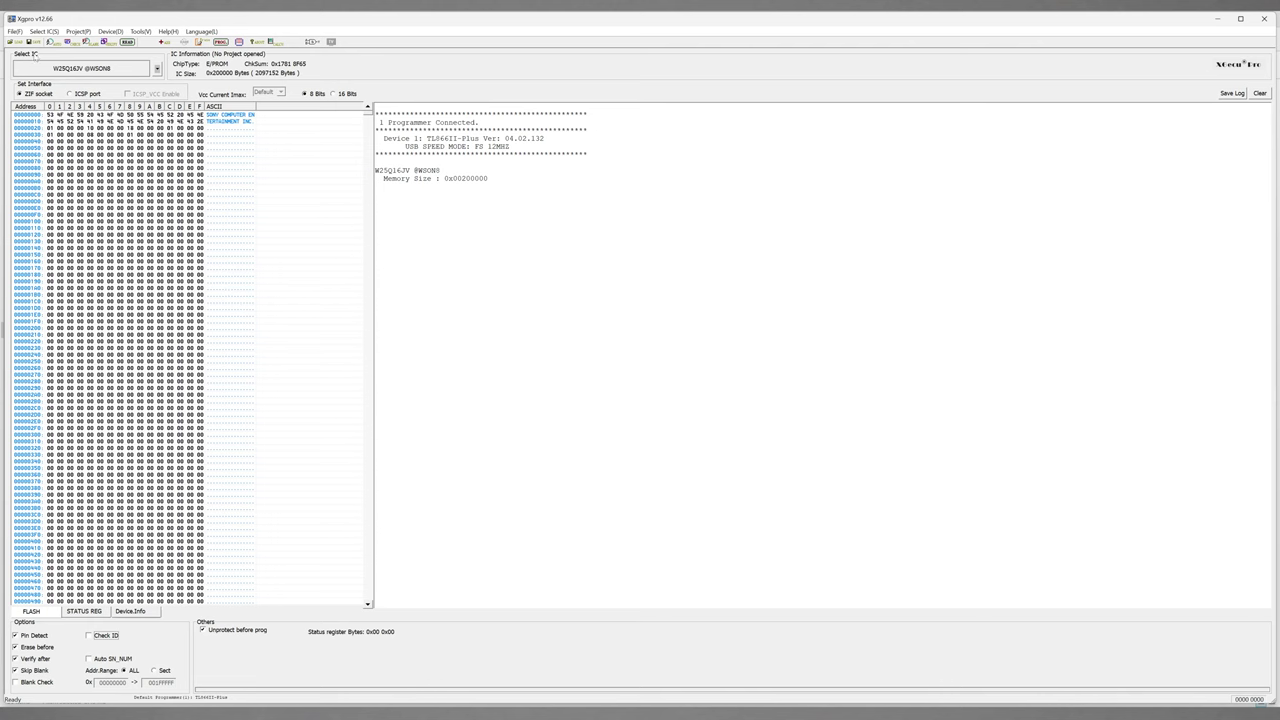
- Save the buffer to the Desktop as BACKUP.BIN and acknowledge the saved confirmation
left_click(33, 44)
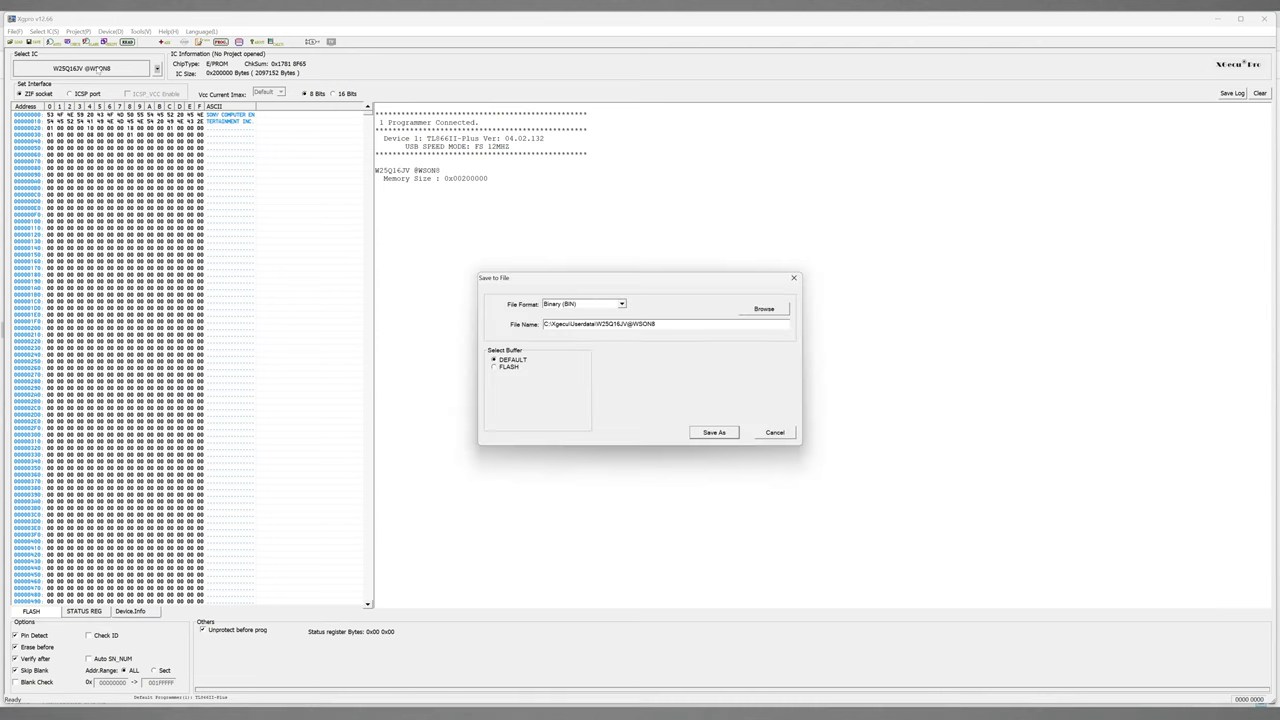
left_click(764, 309)
left_click(714, 433)
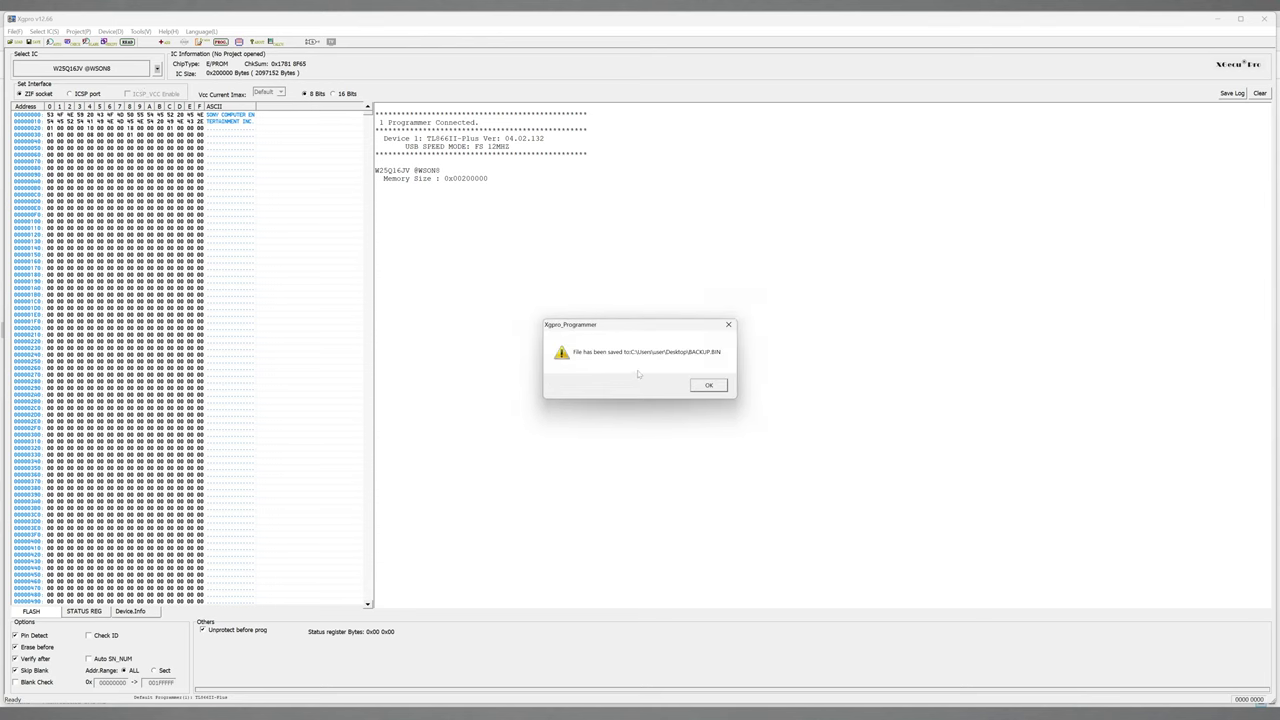
left_click(707, 387)
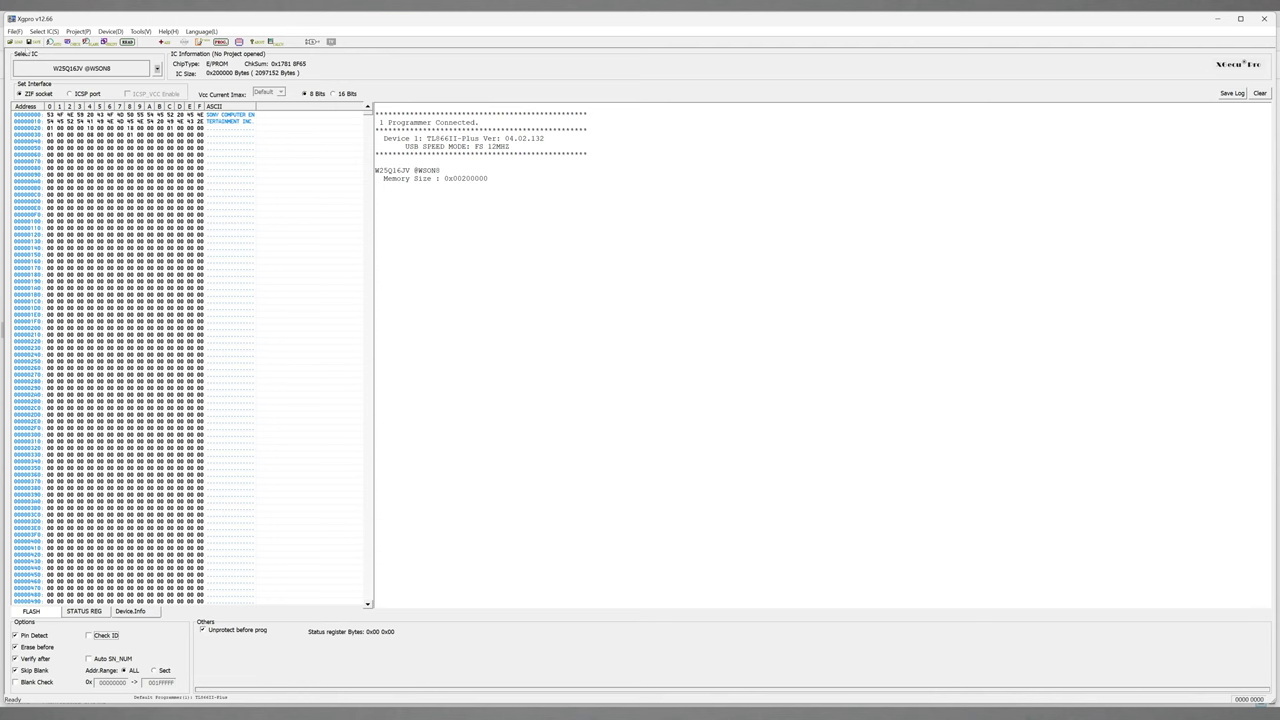
- Load PS5_EDM-010_Digital_Edition_Working.bin with default load options, giving checksum 0x17AD 6878
left_click(10, 42)
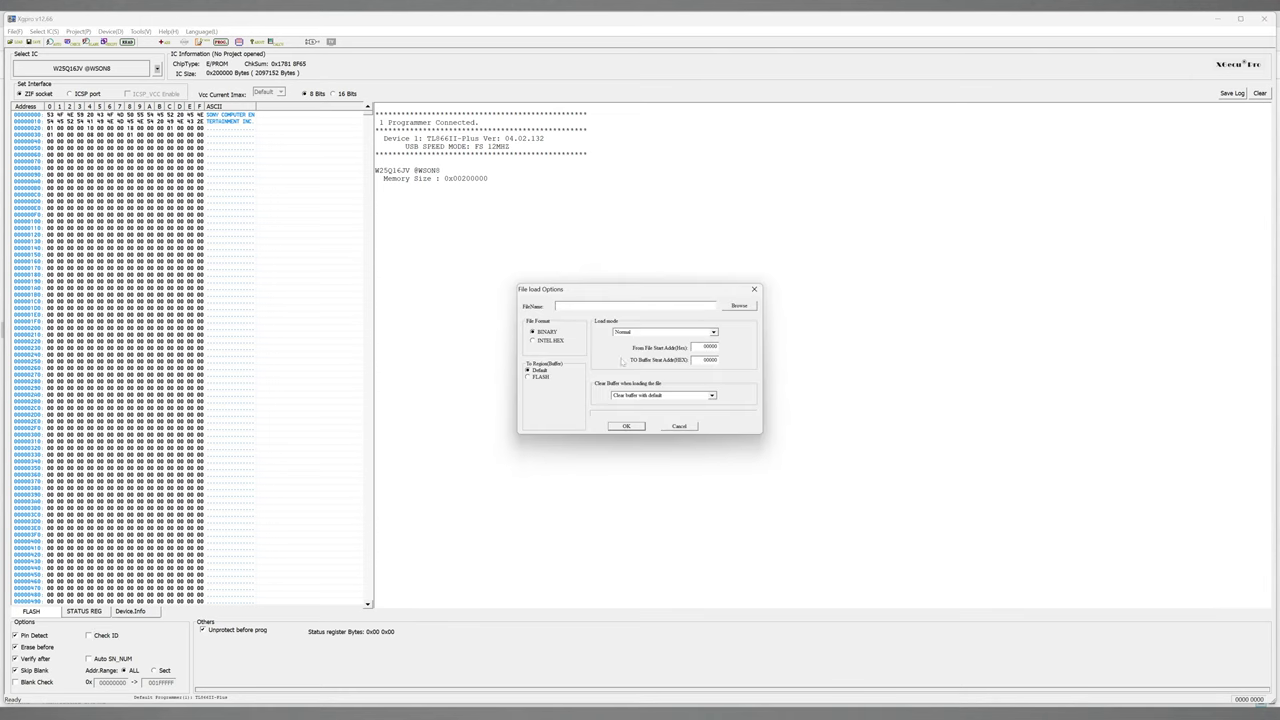
left_click(738, 305)
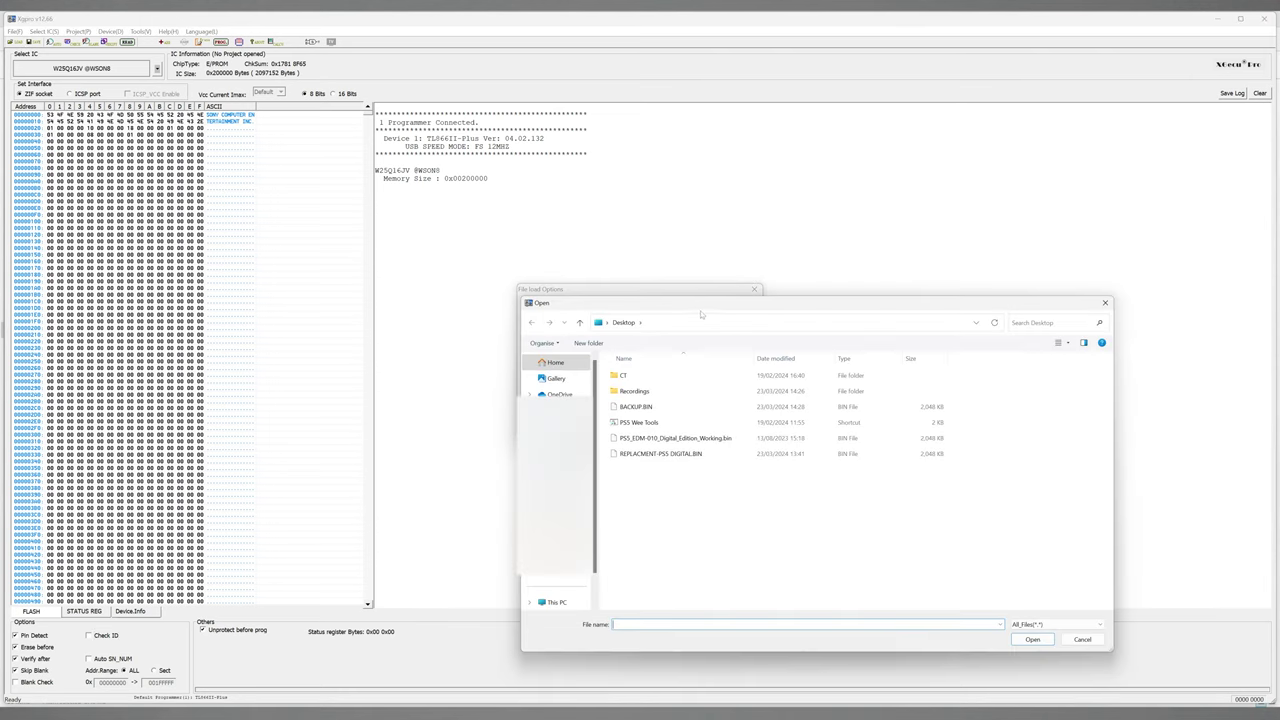
double_click(673, 440)
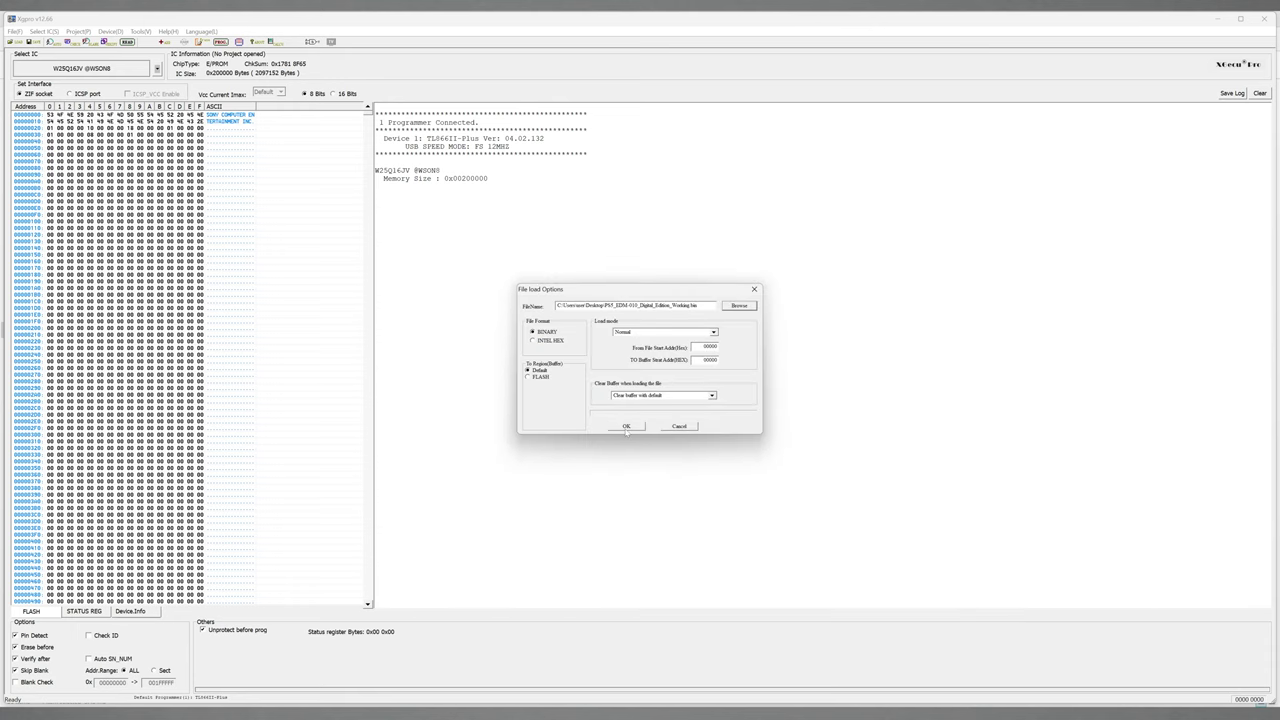
left_click(626, 426)
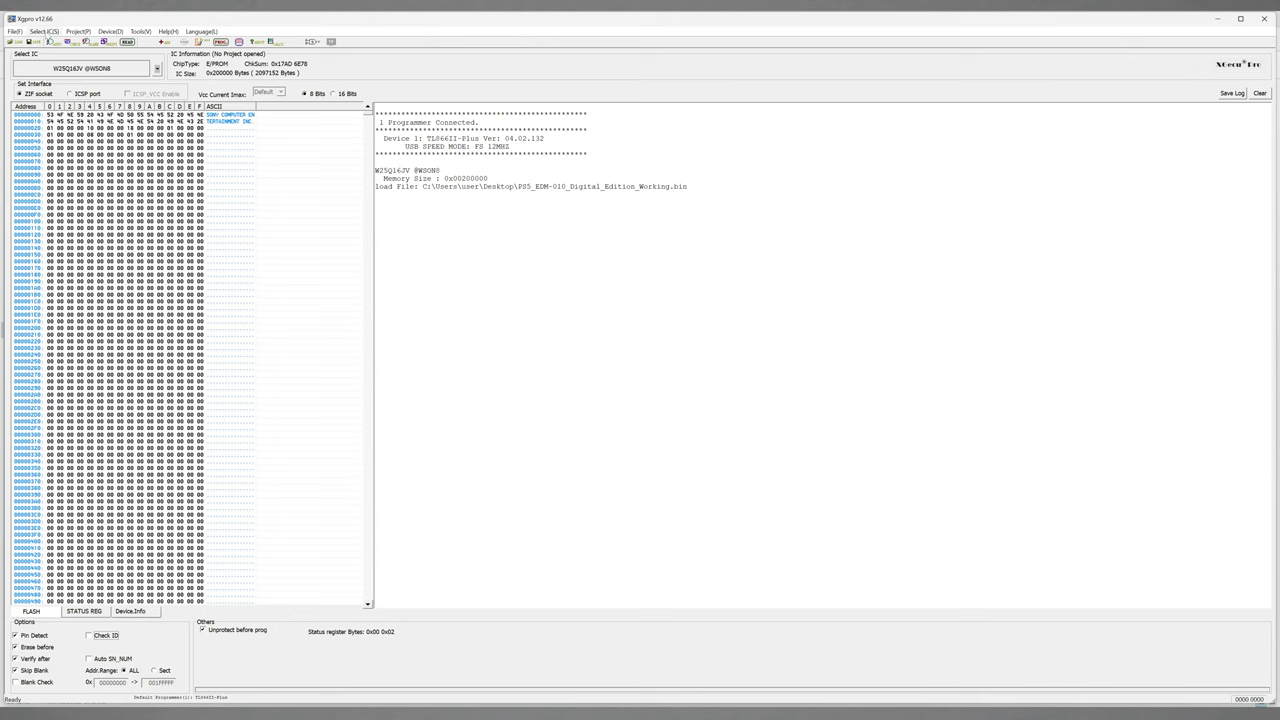
- Search the buffer for ASCII '11', edit the bytes near 001C7210, then return to address 00000000
left_click(44, 32)
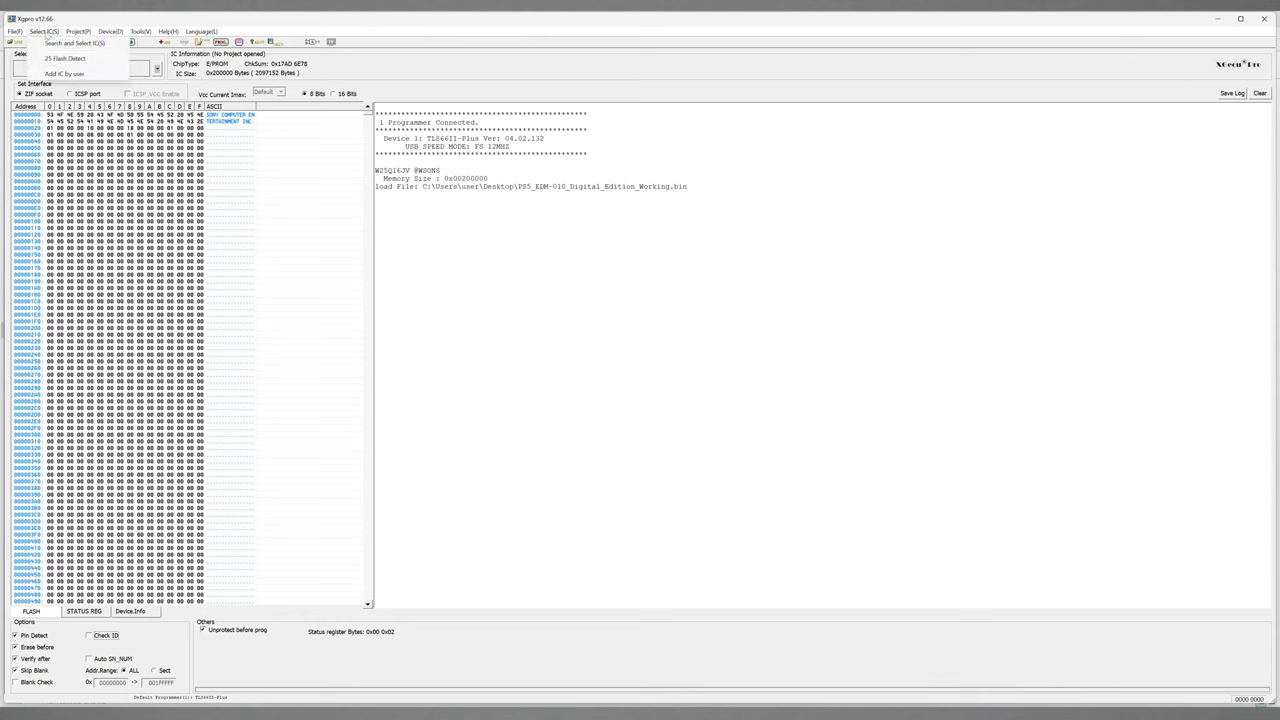
mouse_move(14, 34)
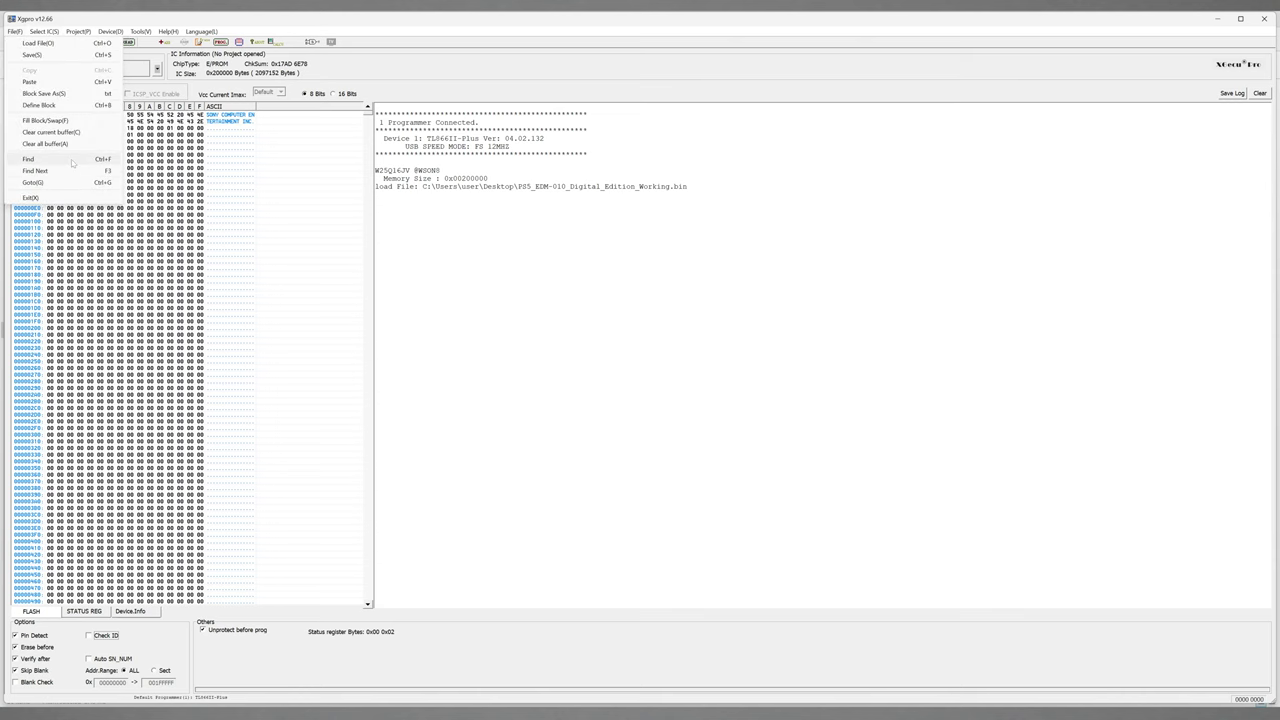
left_click(72, 162)
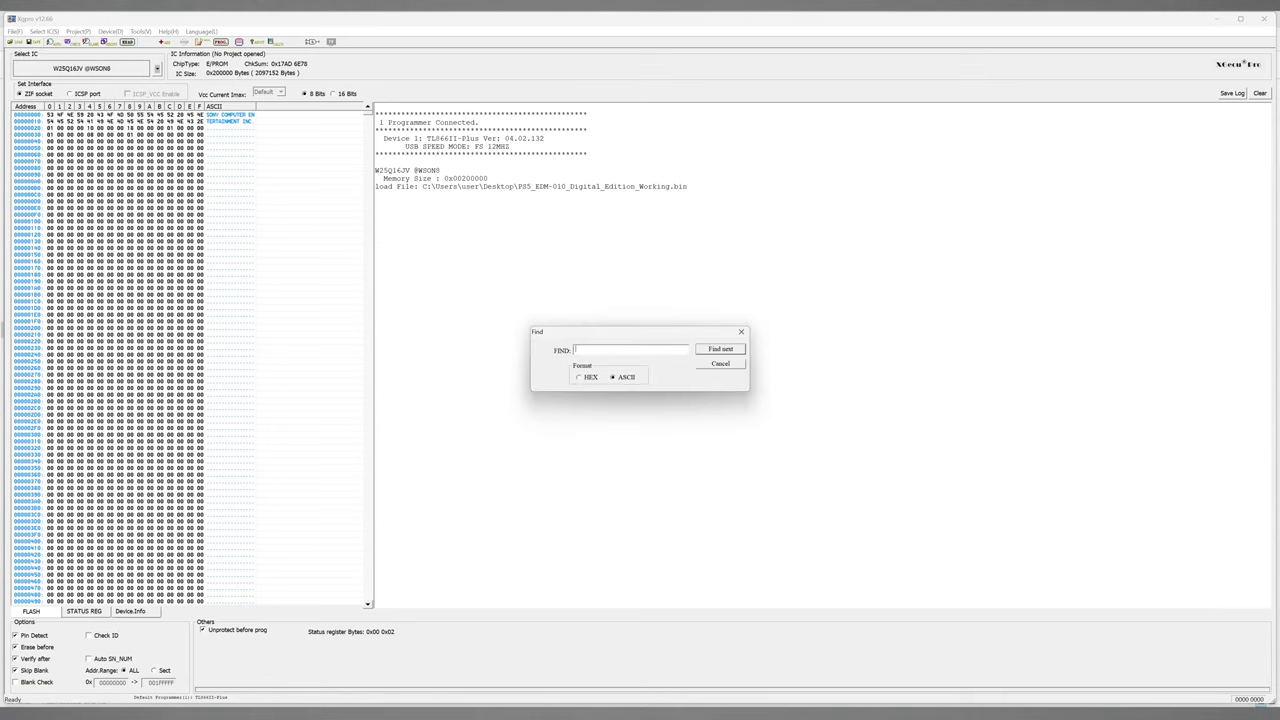
type("11305")
left_click(720, 349)
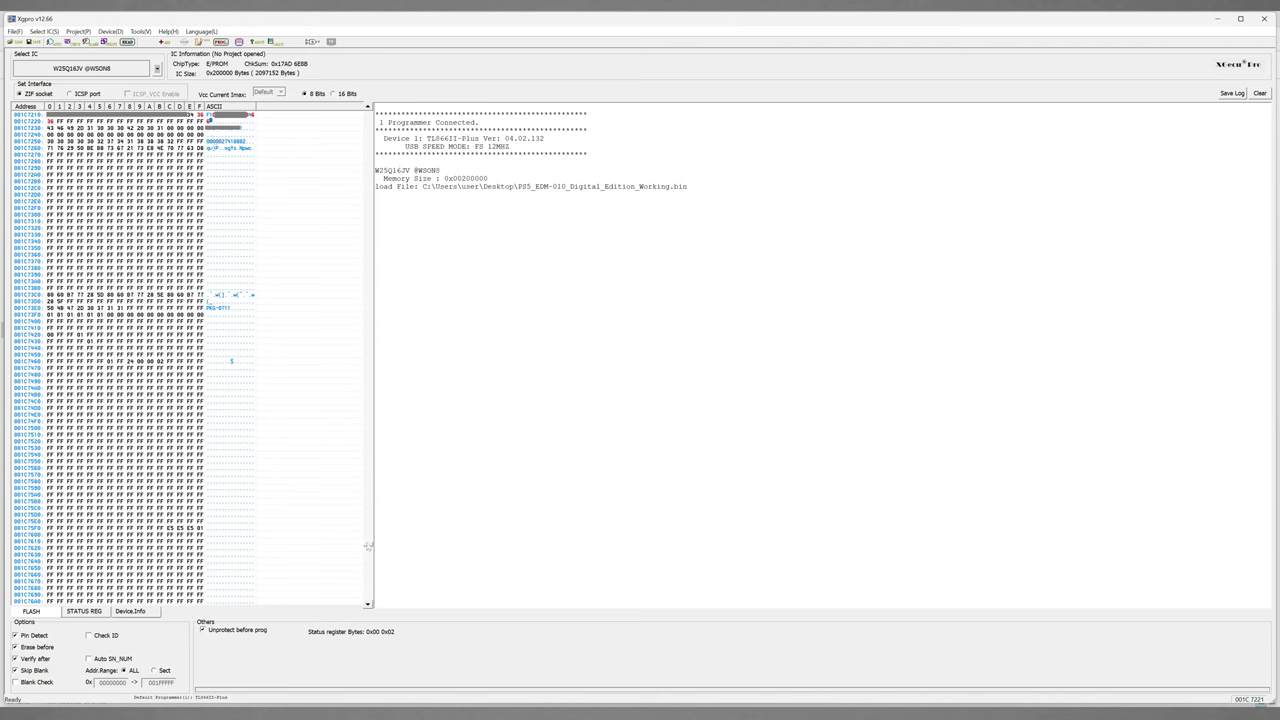
key("ctrl+Home")
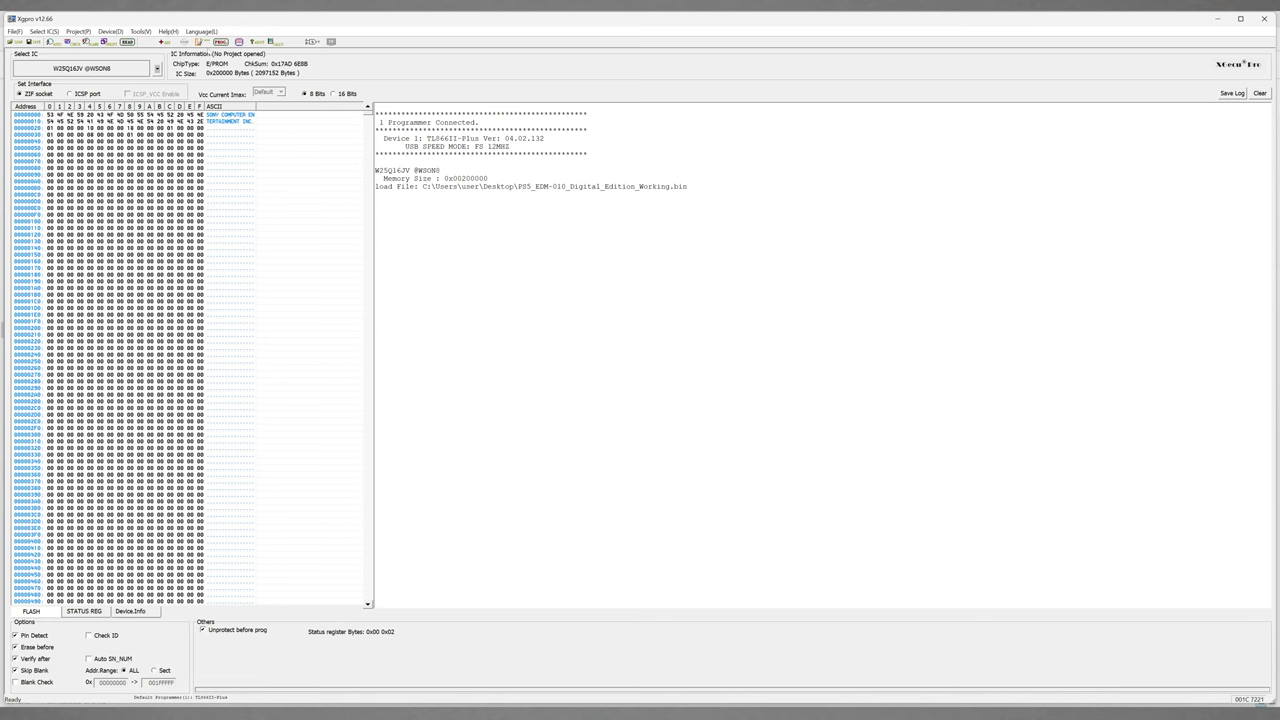
- Program the buffered Digital Edition BIOS onto the W25Q16JV, with erase and verification succeeding
left_click(221, 42)
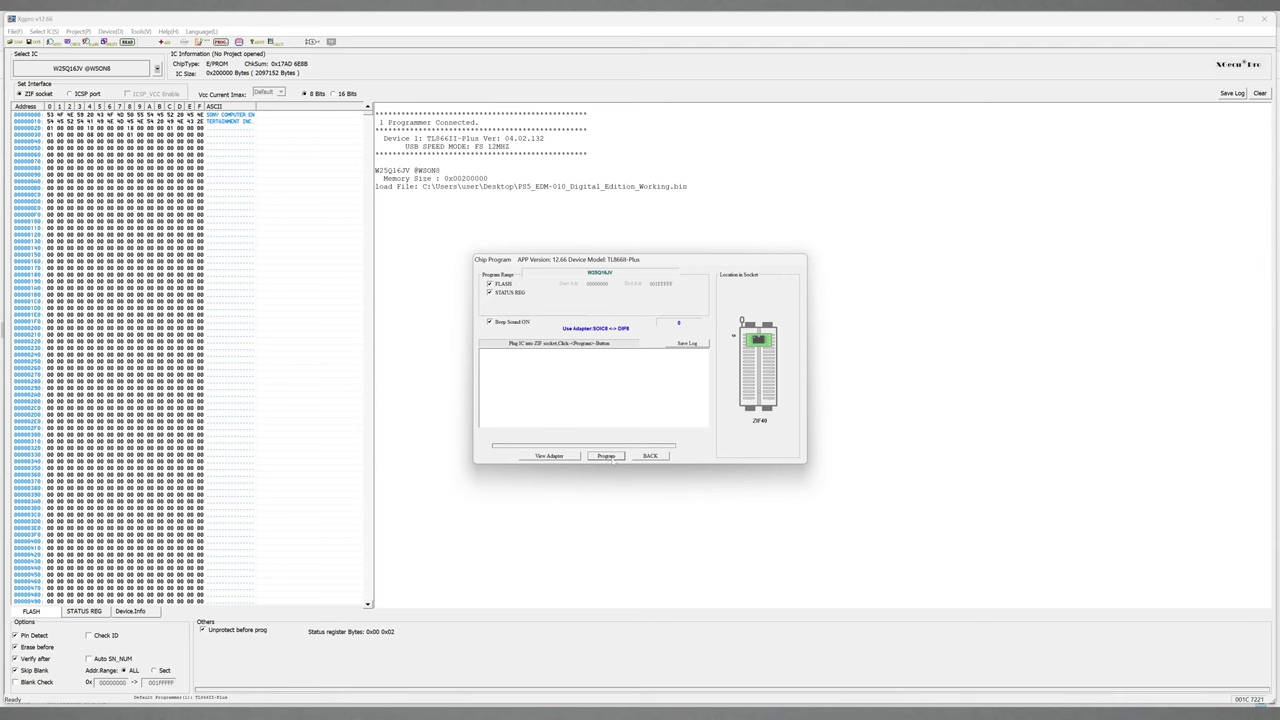
left_click(607, 456)
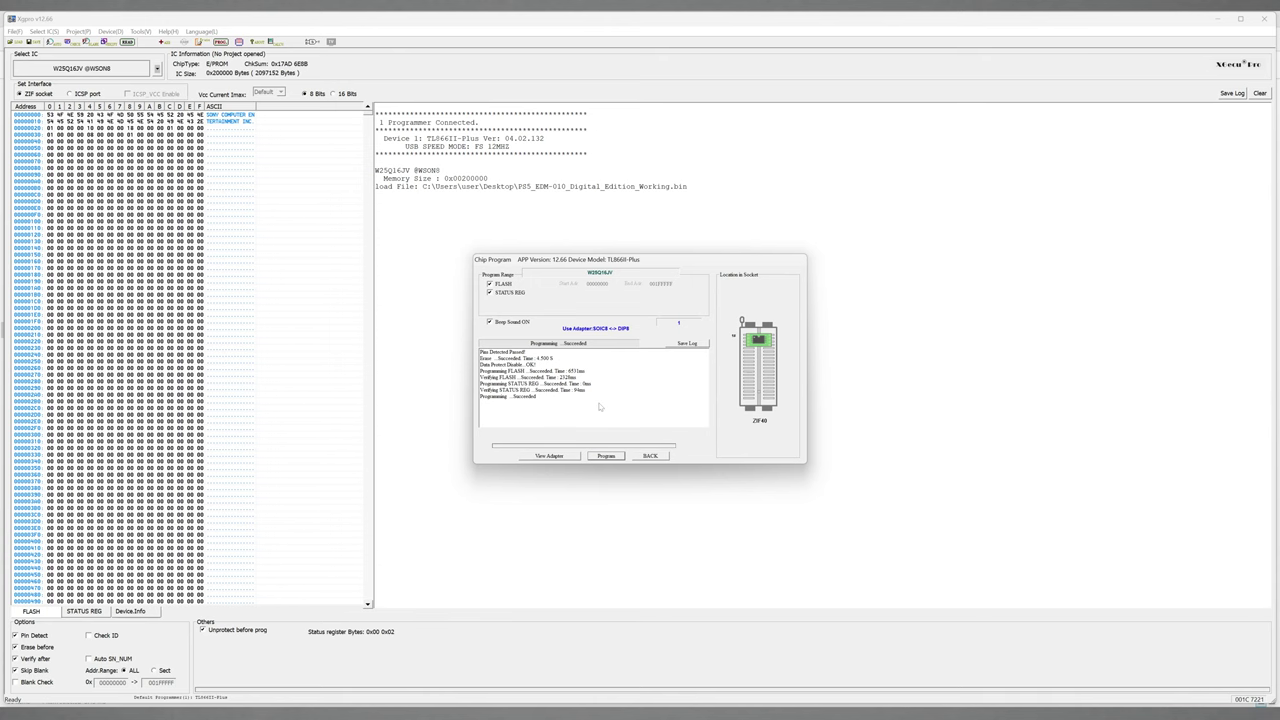
left_click(652, 456)
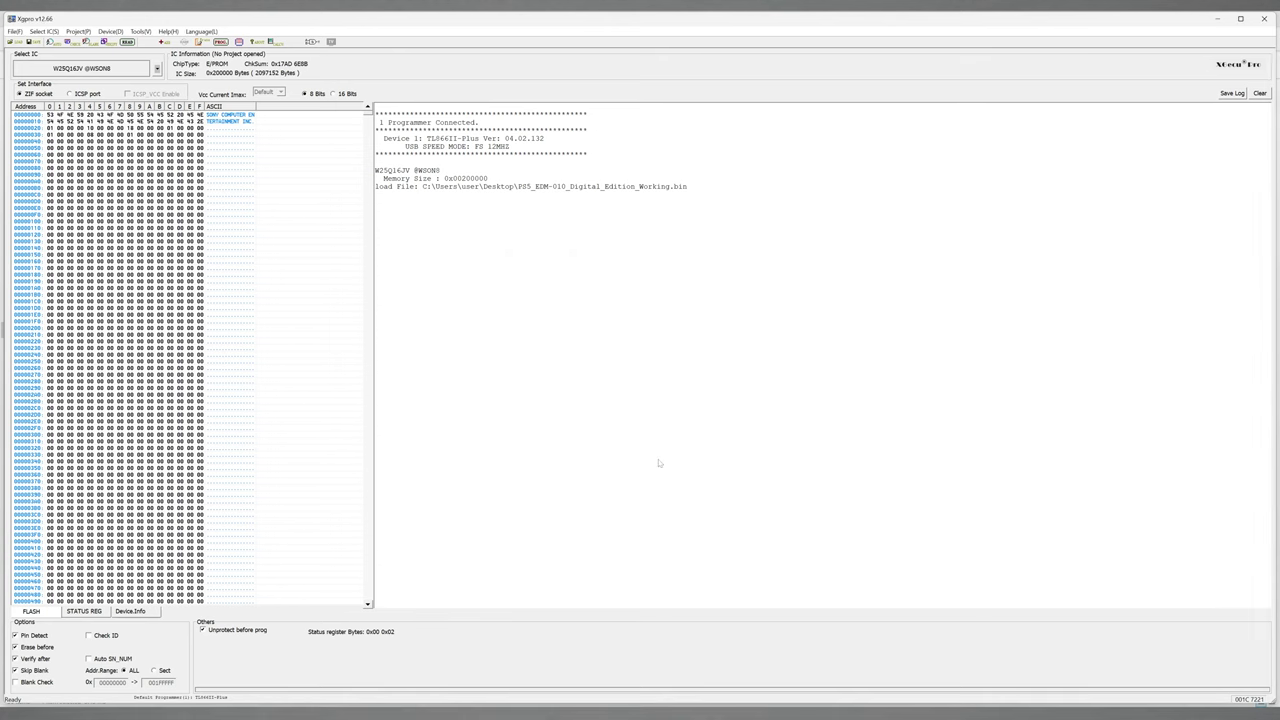